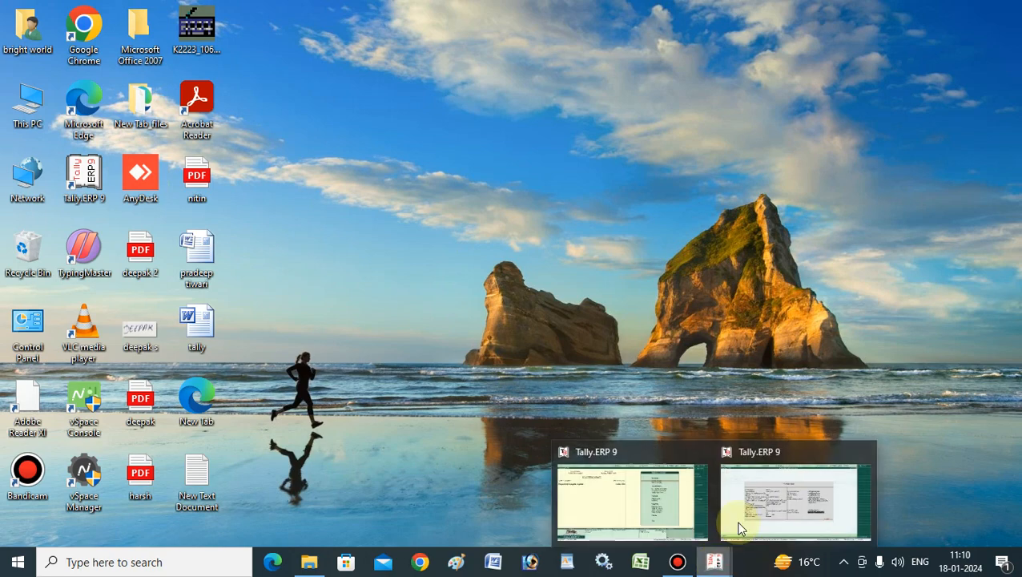
- Minimize Tally, refresh the Windows desktop, and restore Tally.ERP 9 at the Gateway of Tally
click(756, 493)
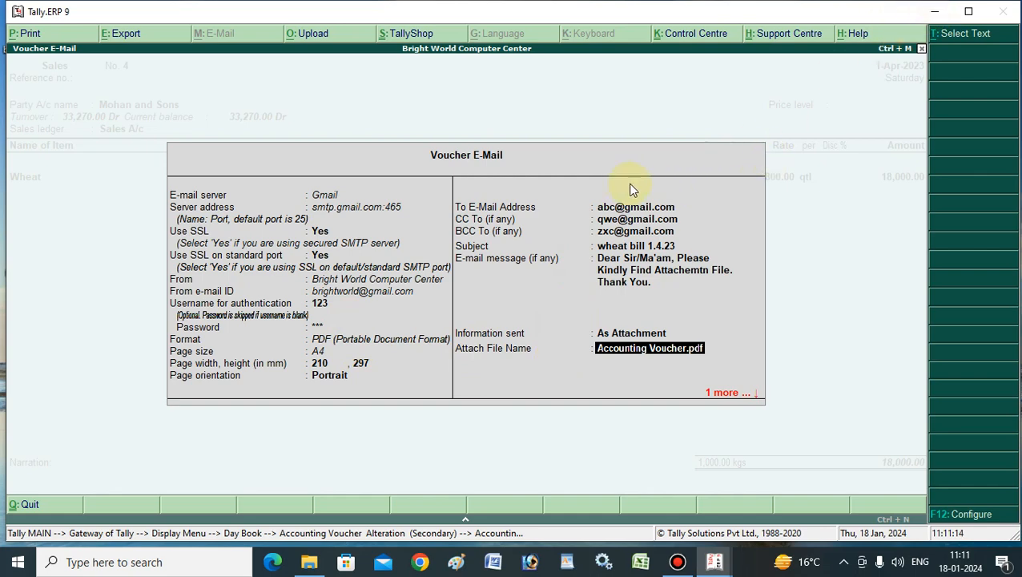
click(933, 15)
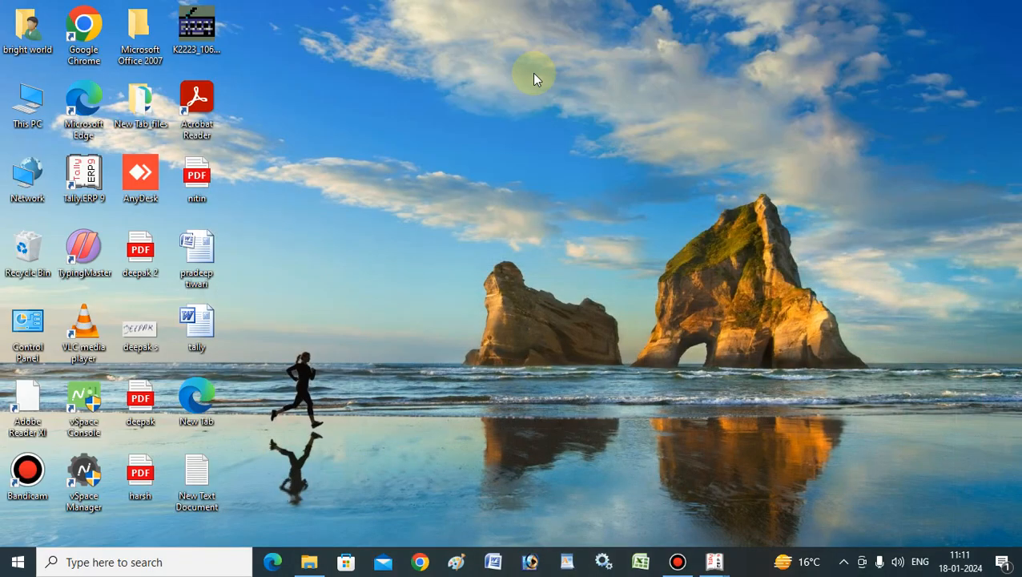
right_click(487, 88)
click(525, 131)
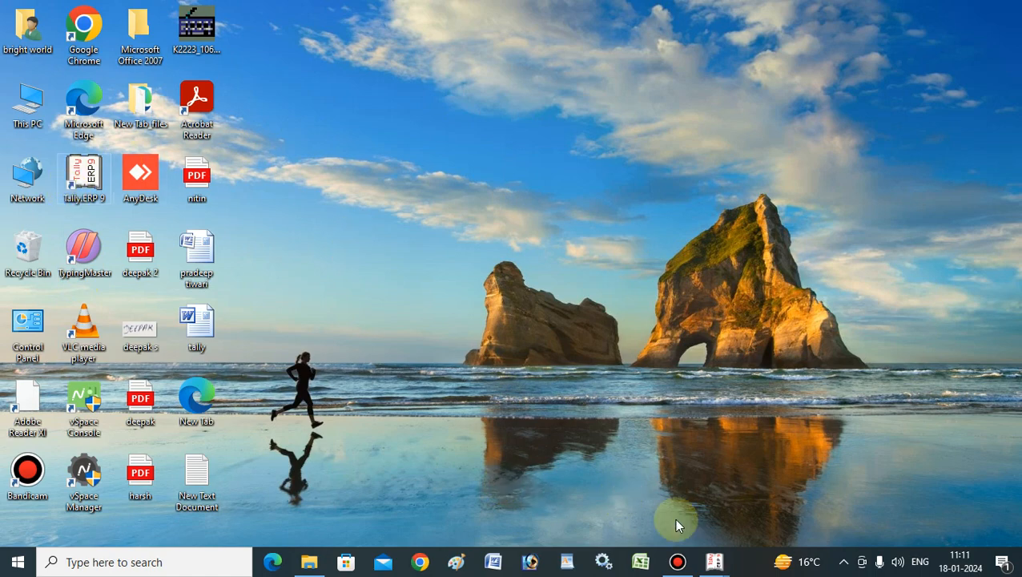
mouse_move(711, 564)
click(629, 506)
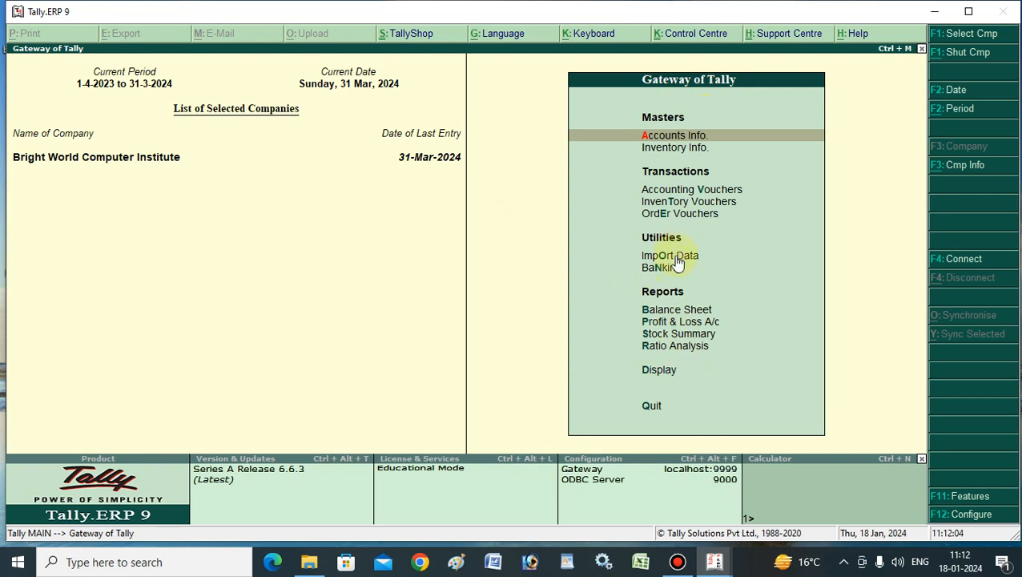
- Open Sales voucher No. 27 (Wheat 10 kgs at 19.00, total 190.00) from Display > Day Book
click(656, 370)
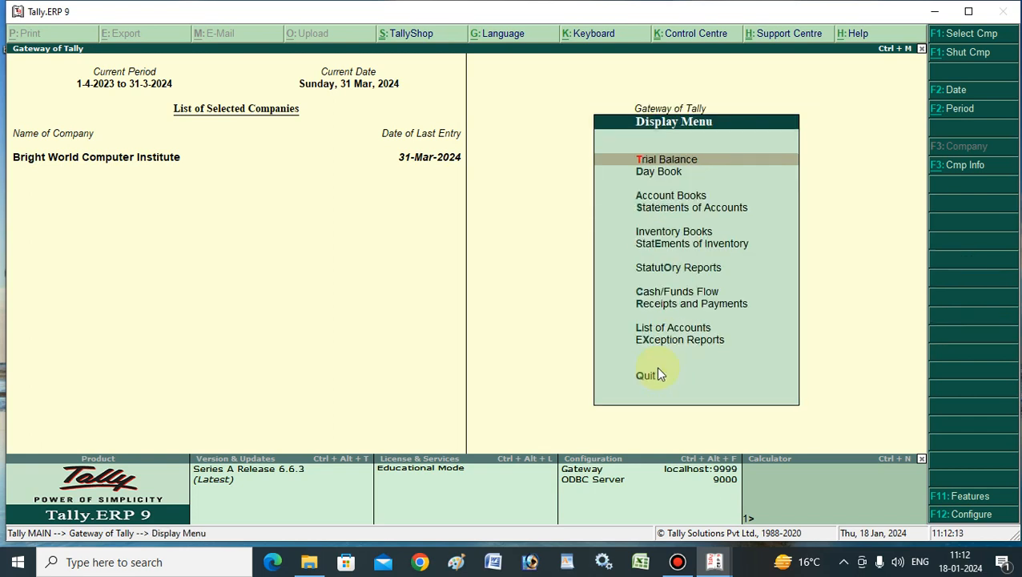
click(667, 172)
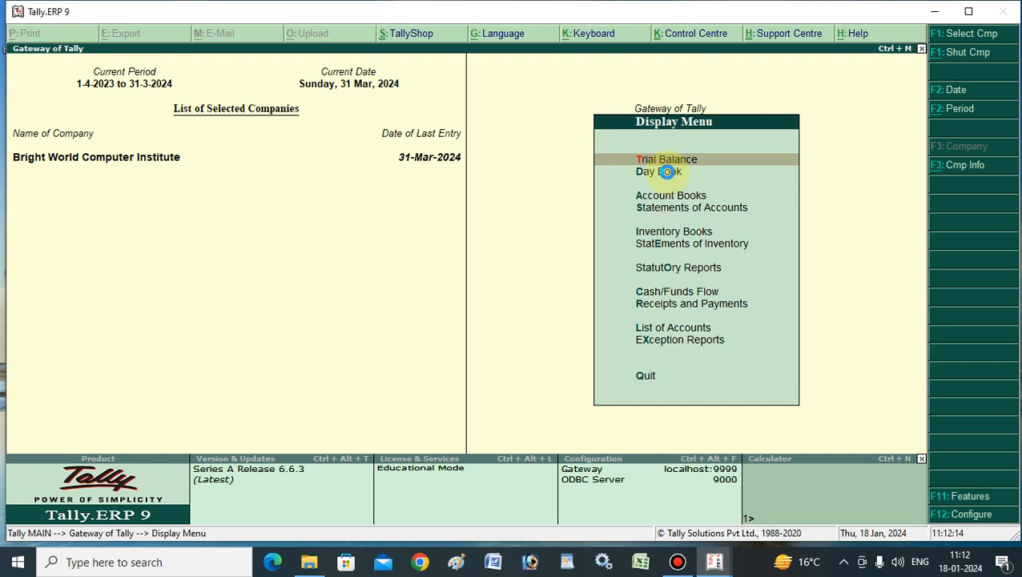
click(667, 171)
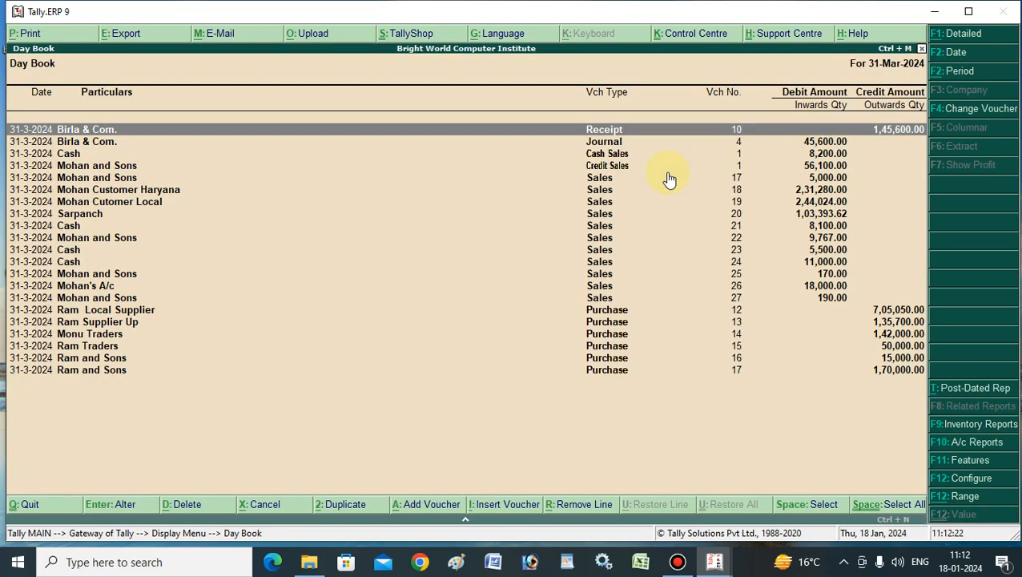
click(604, 299)
click(602, 298)
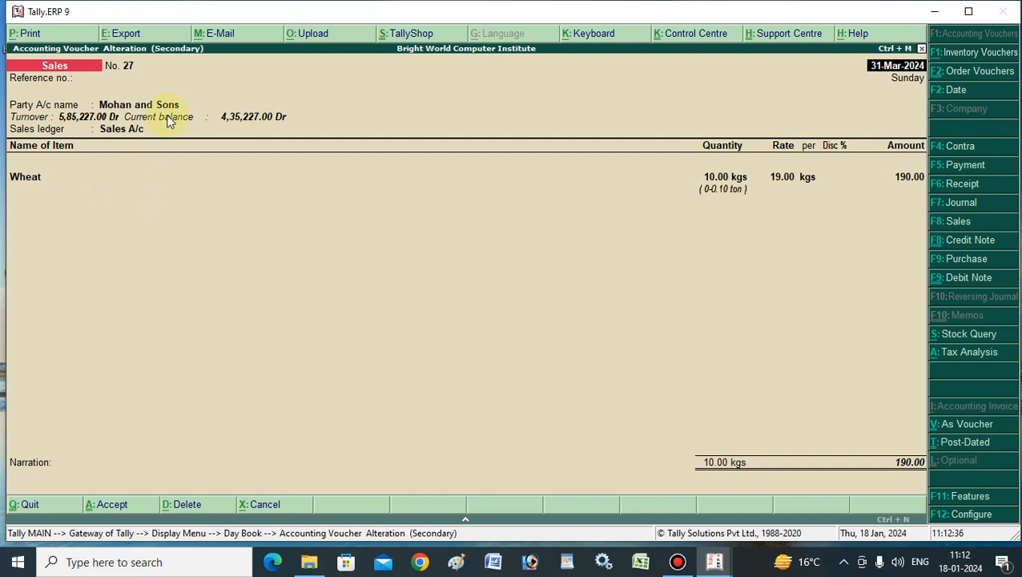
- Start e-mailing the sales voucher and answer No at the Mail? prompt to edit the settings
click(204, 39)
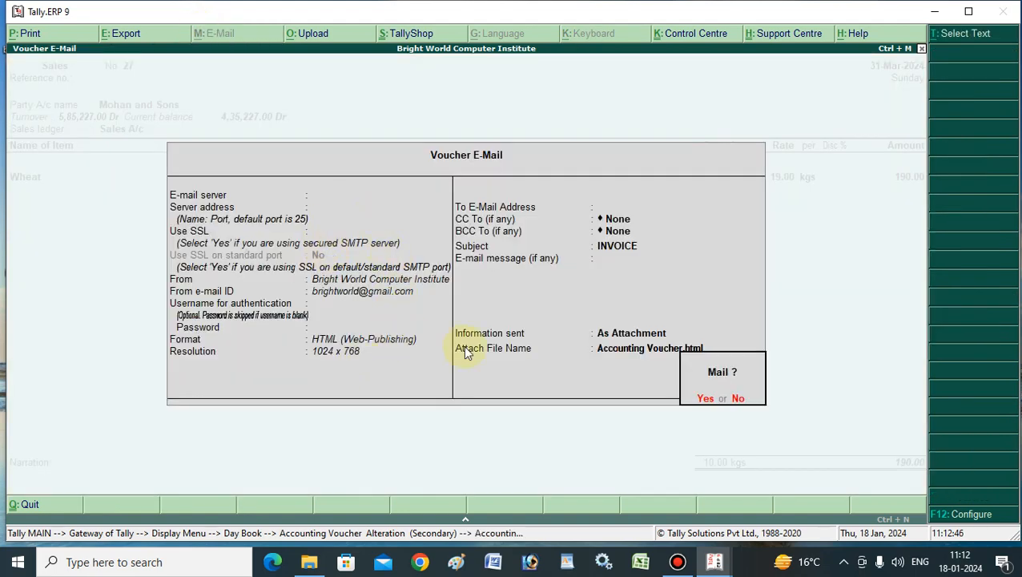
click(738, 399)
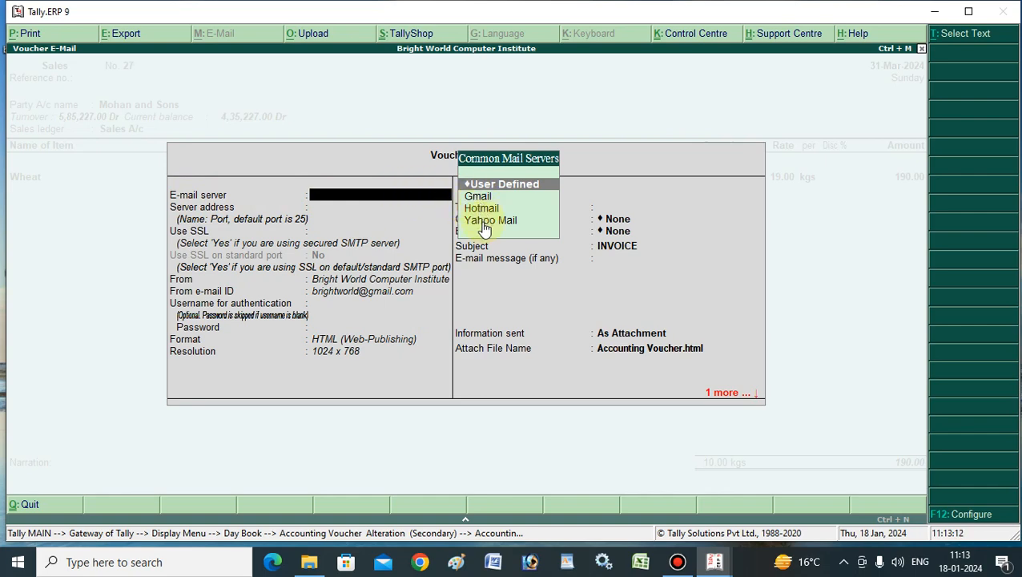
- Pick Gmail as the mail server, try Hotmail, then reselect Gmail
click(478, 197)
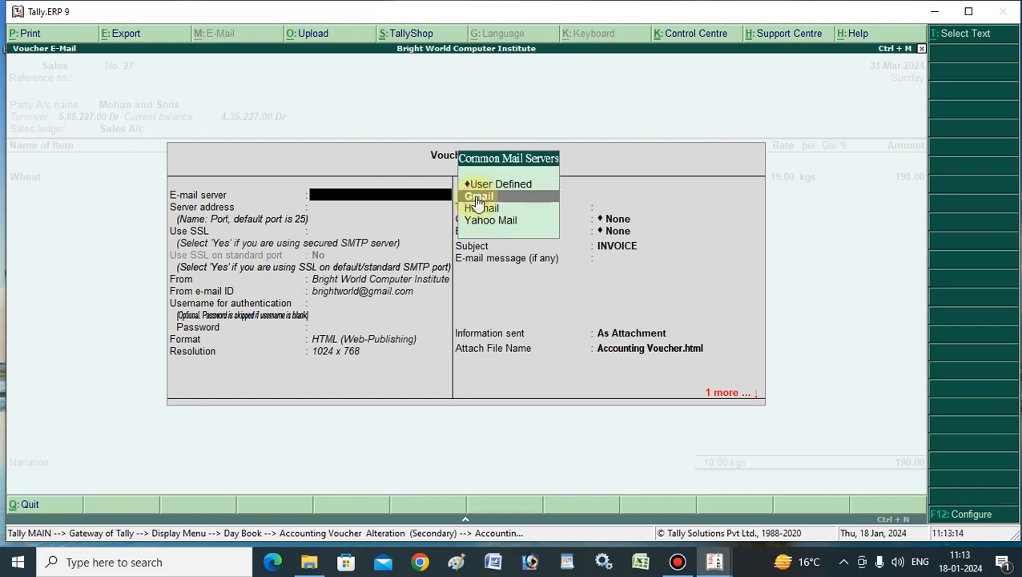
click(478, 198)
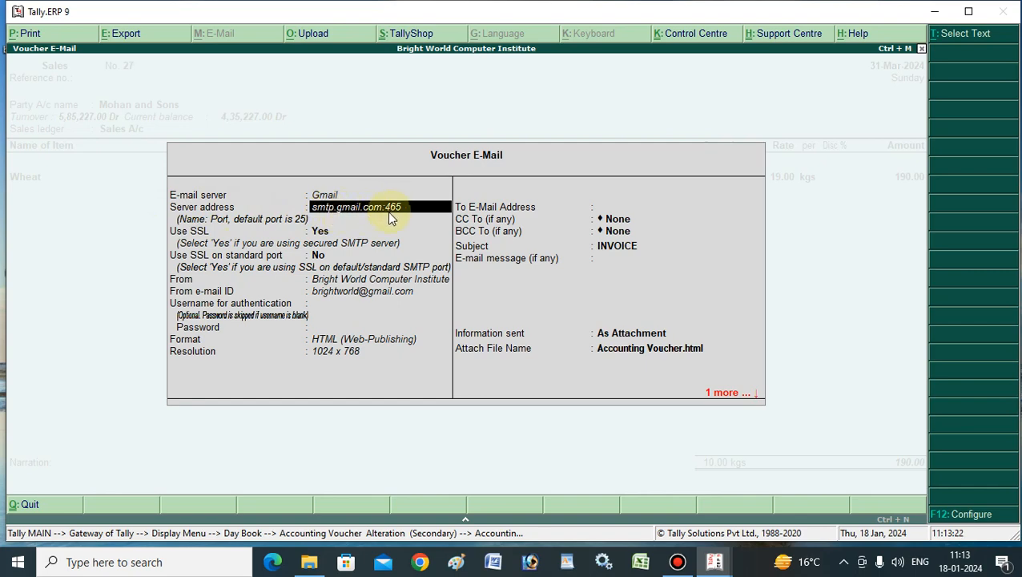
click(316, 195)
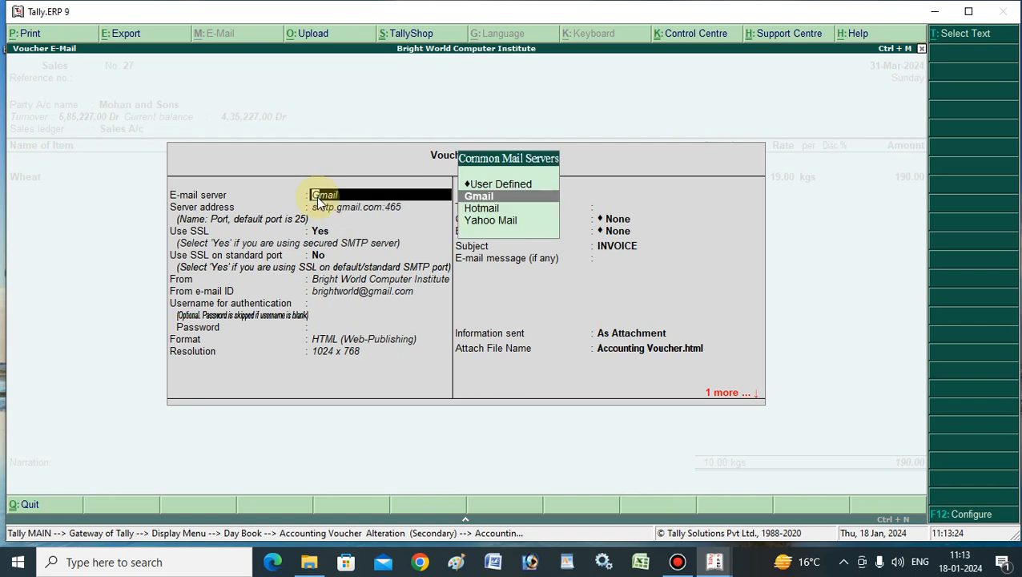
click(474, 208)
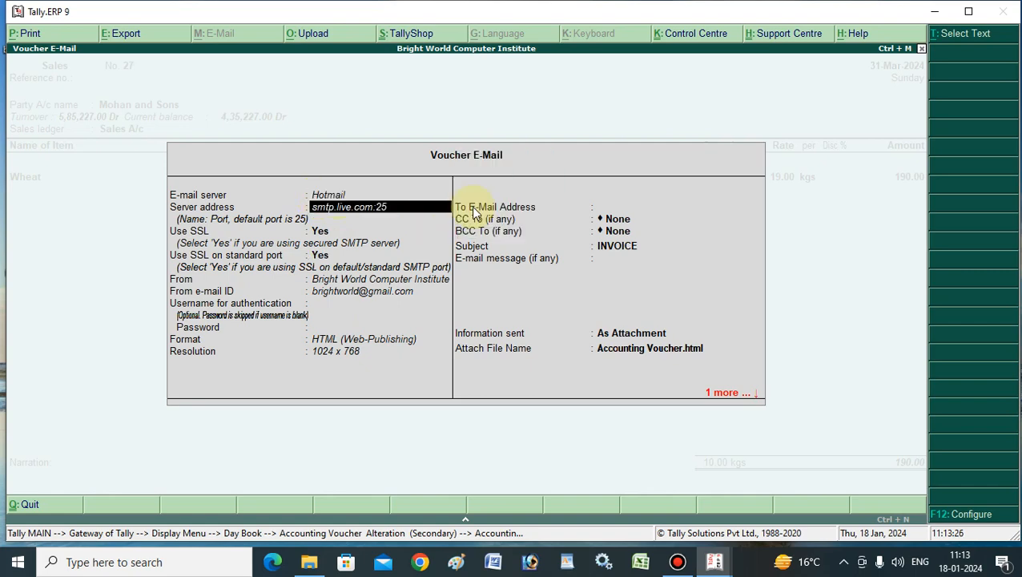
click(324, 197)
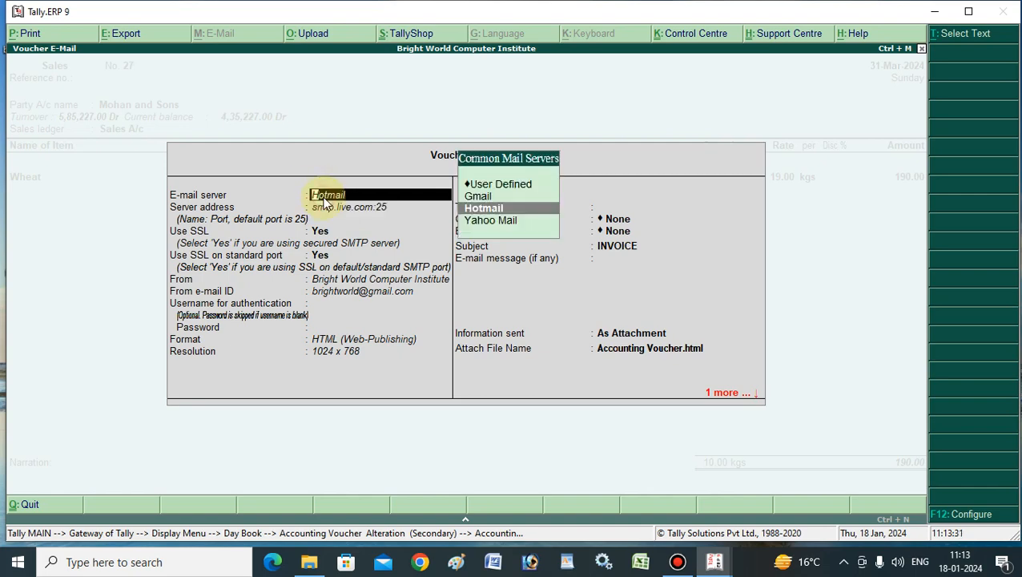
click(481, 198)
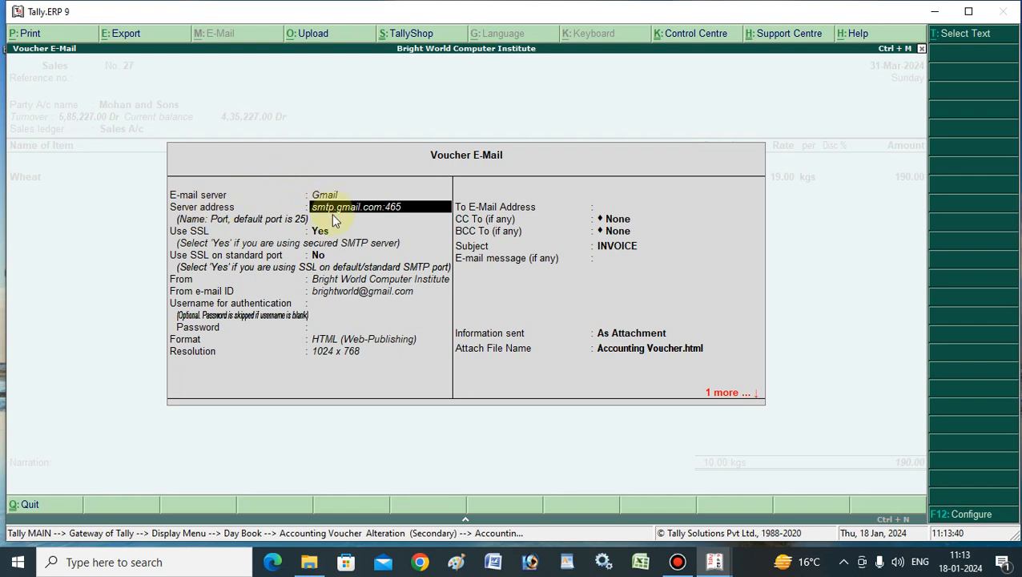
- Skip past Use SSL and set Use SSL on standard port to Yes
key(Return)
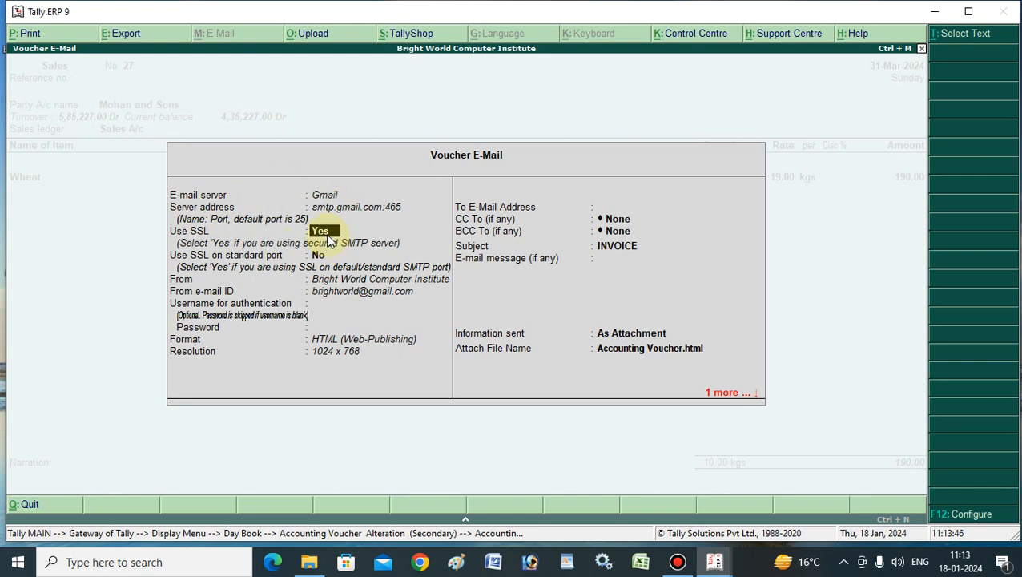
key(Return)
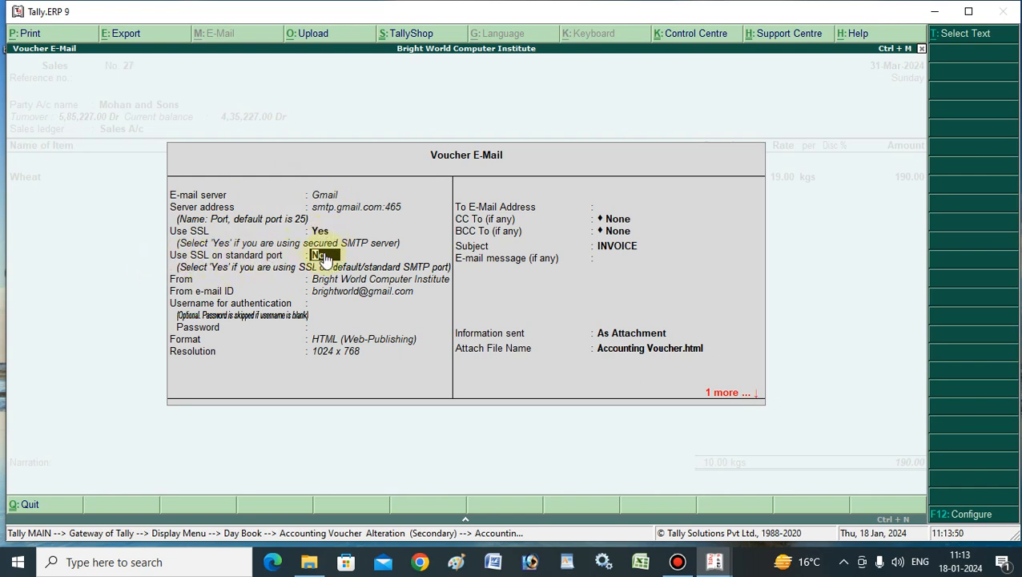
text(y)
key(Return)
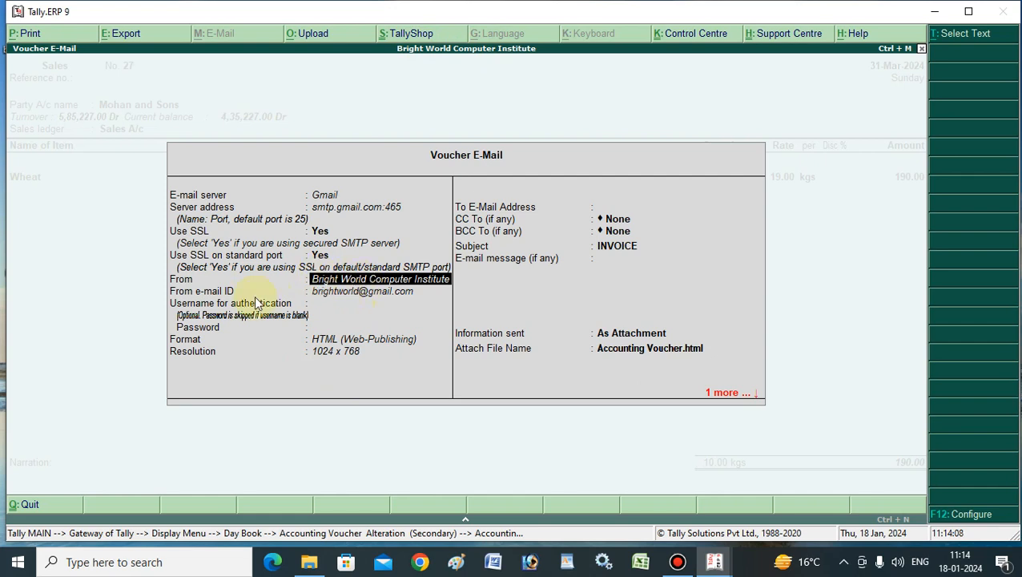
- Enter the sender's Gmail address, the authentication username and the account password
key(Return)
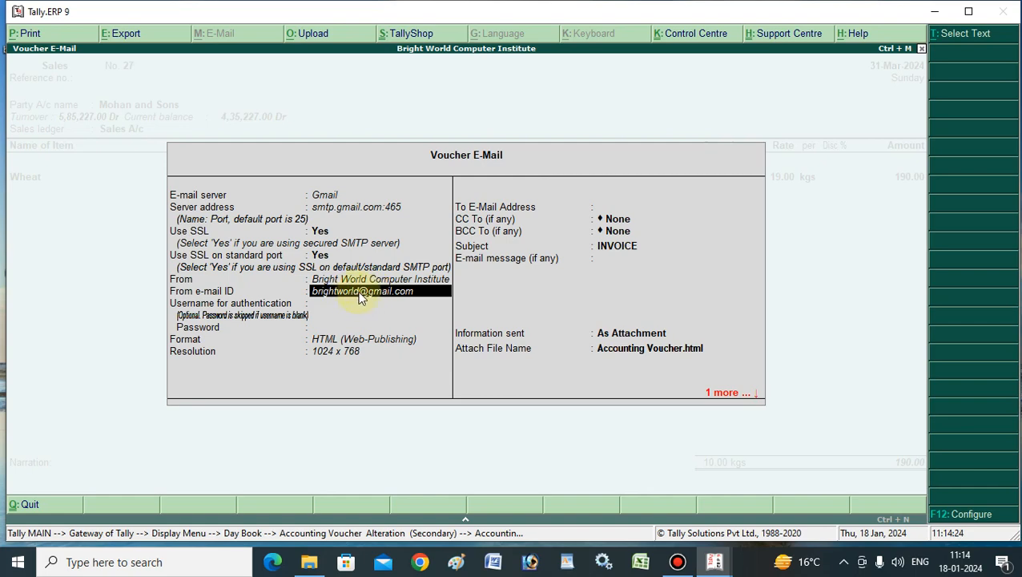
key(Return)
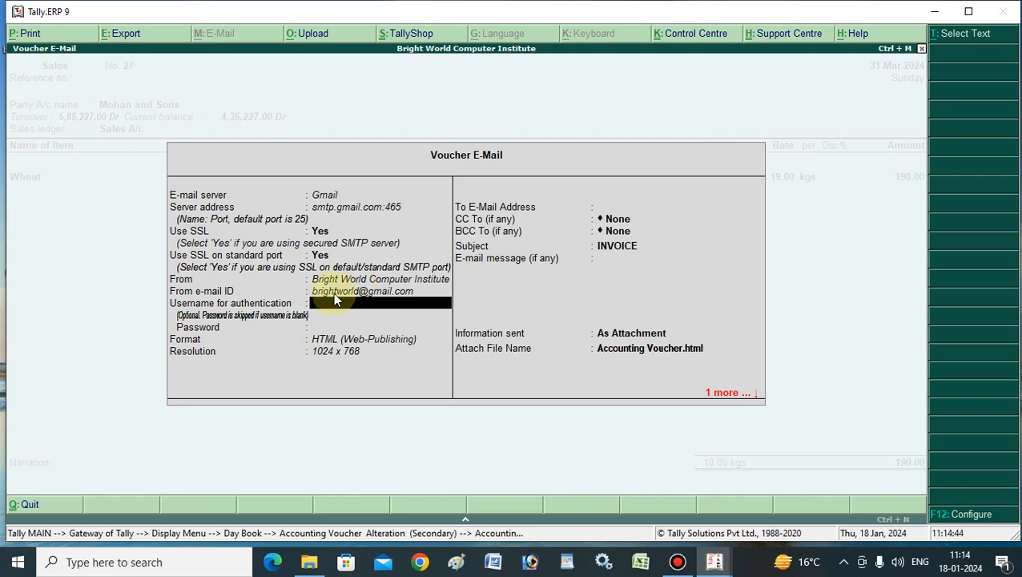
key(Return)
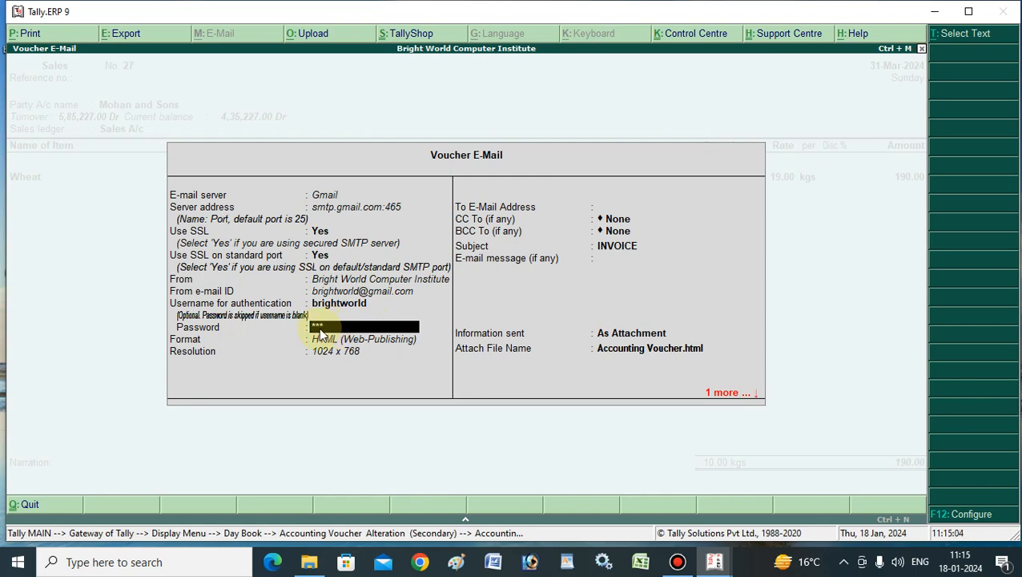
key(Return)
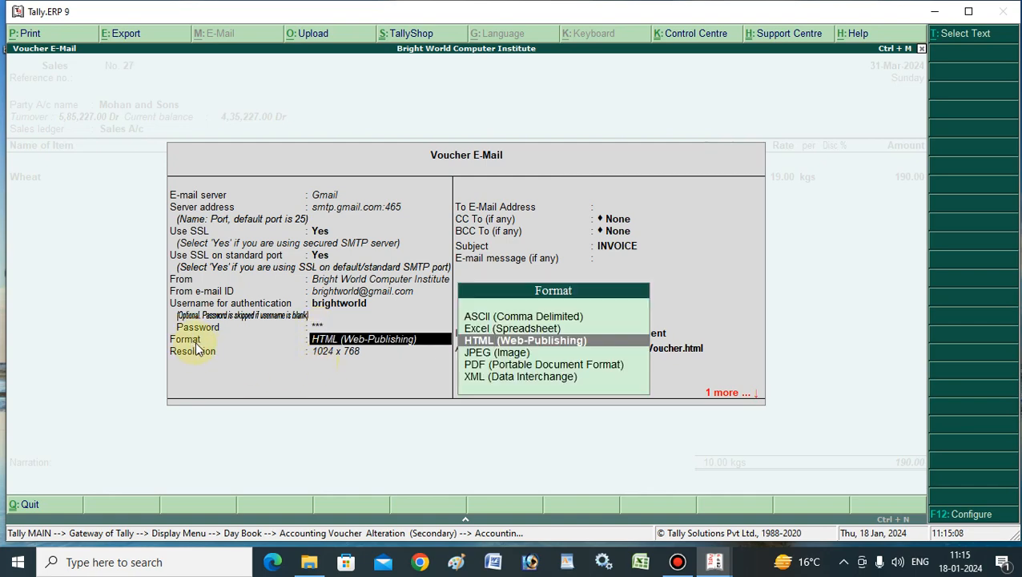
- Set the attachment format to PDF (Portable Document Format) with A4 page size
click(490, 330)
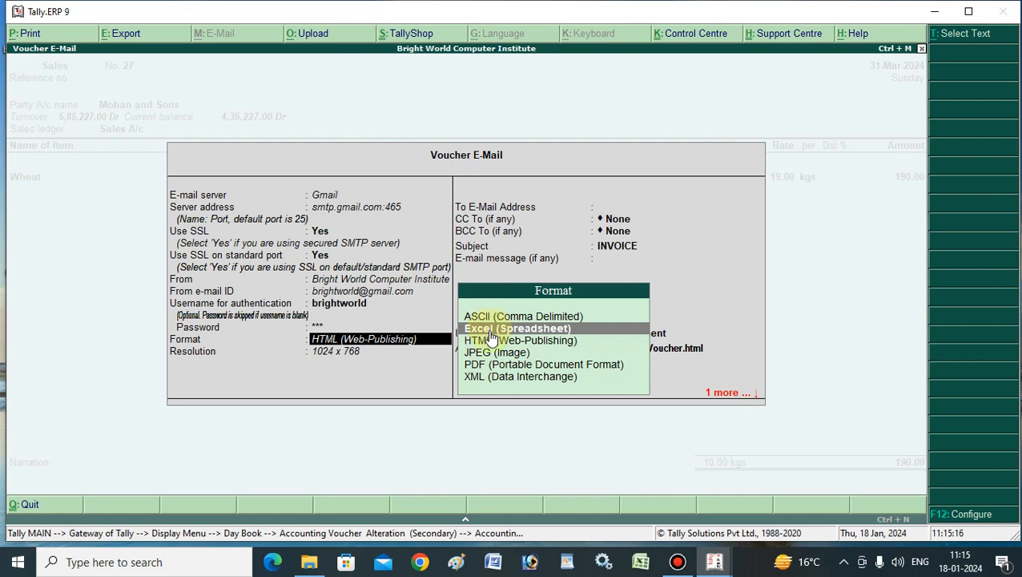
click(492, 354)
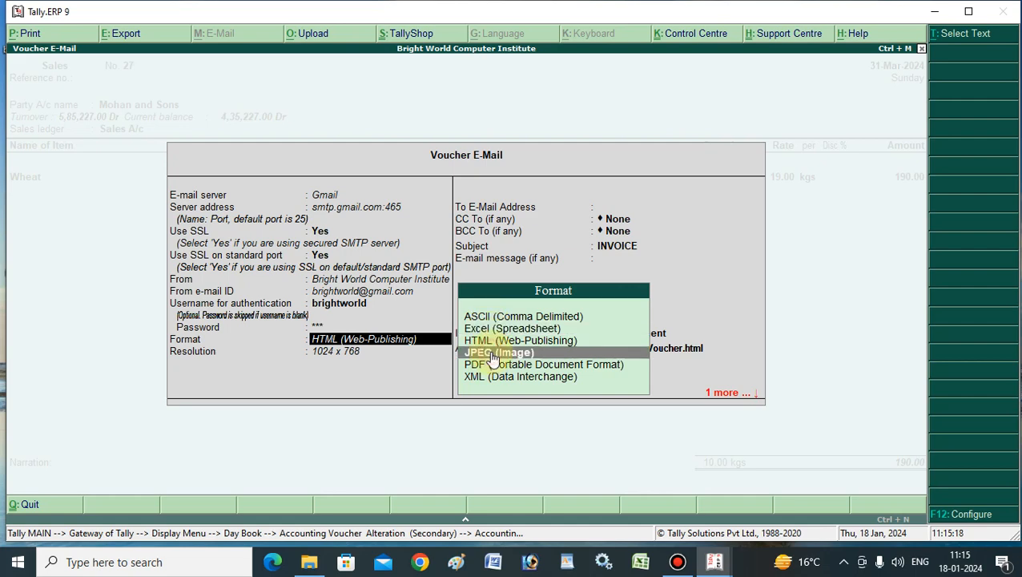
click(494, 369)
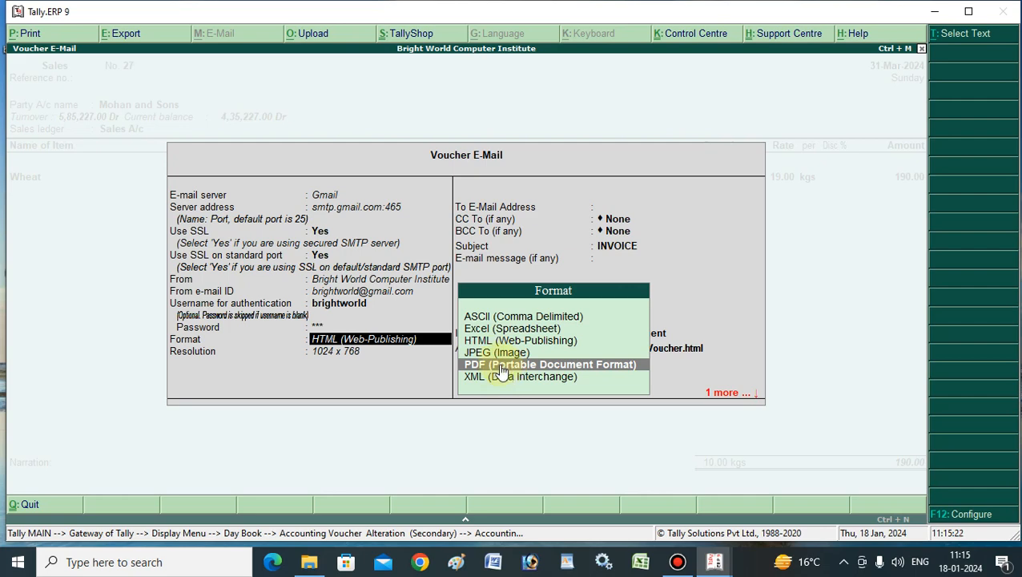
click(500, 368)
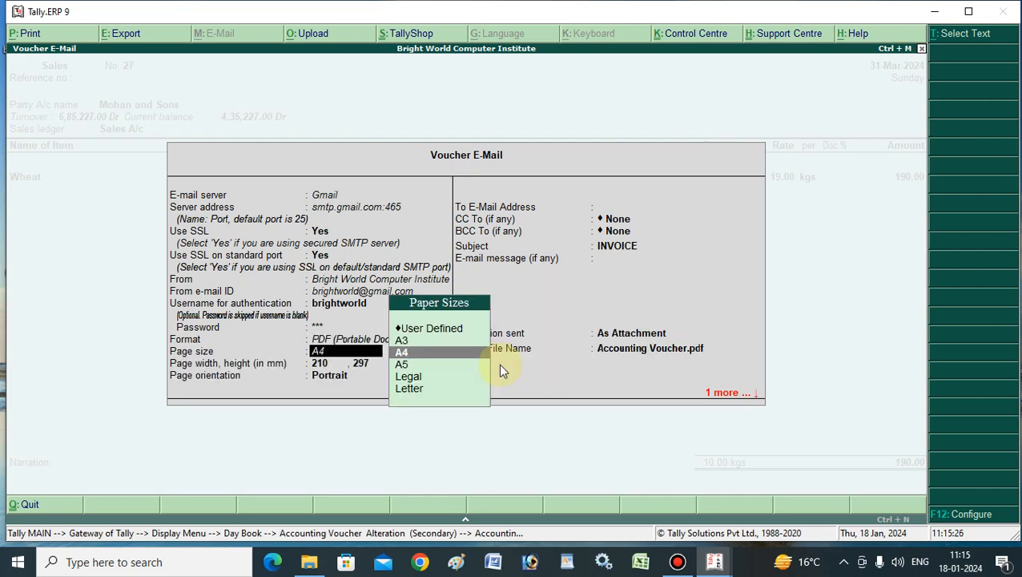
key(Return)
key(Return)
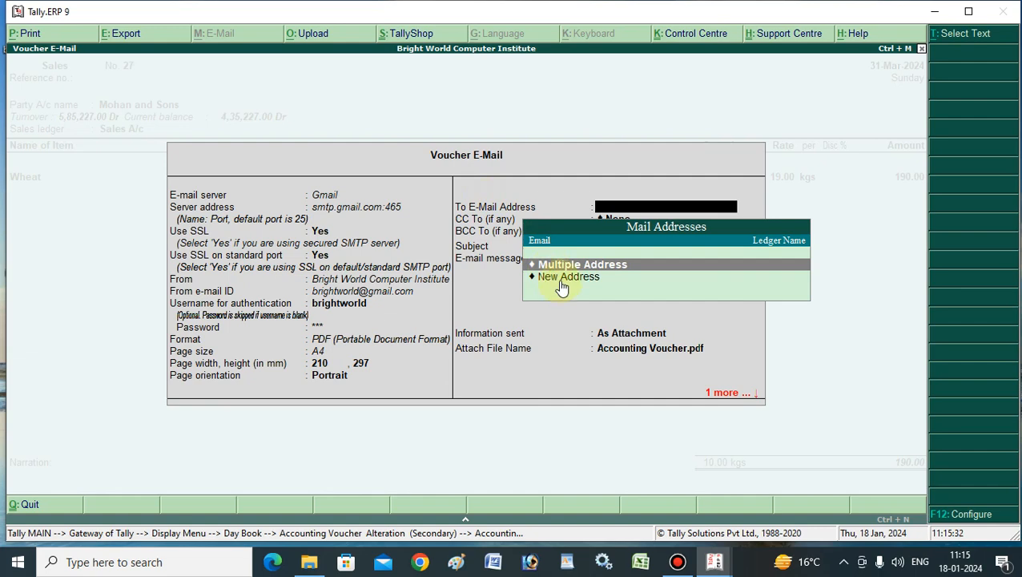
- Add a new To address with the recipient's Gmail e-mail address
click(567, 280)
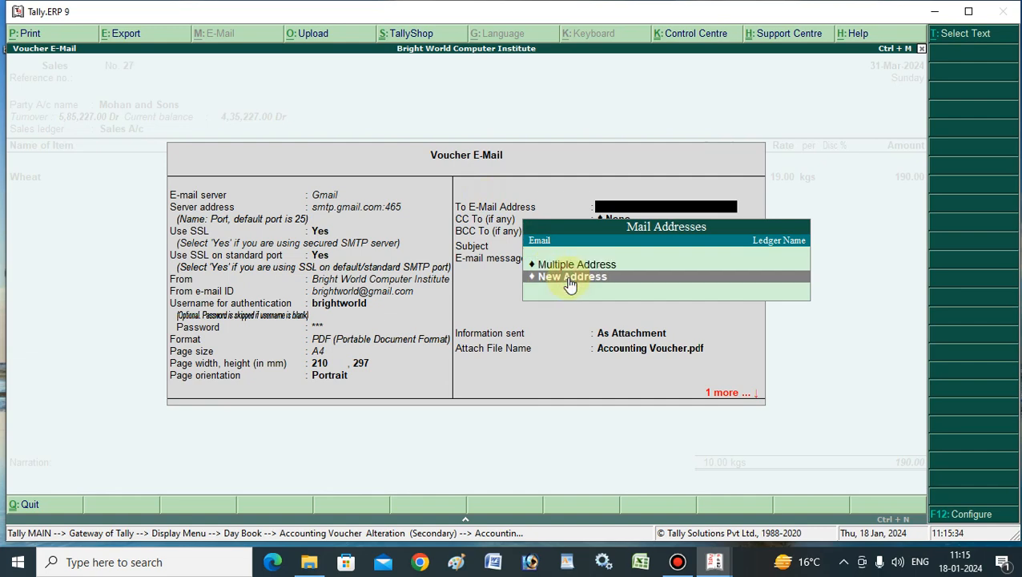
click(569, 282)
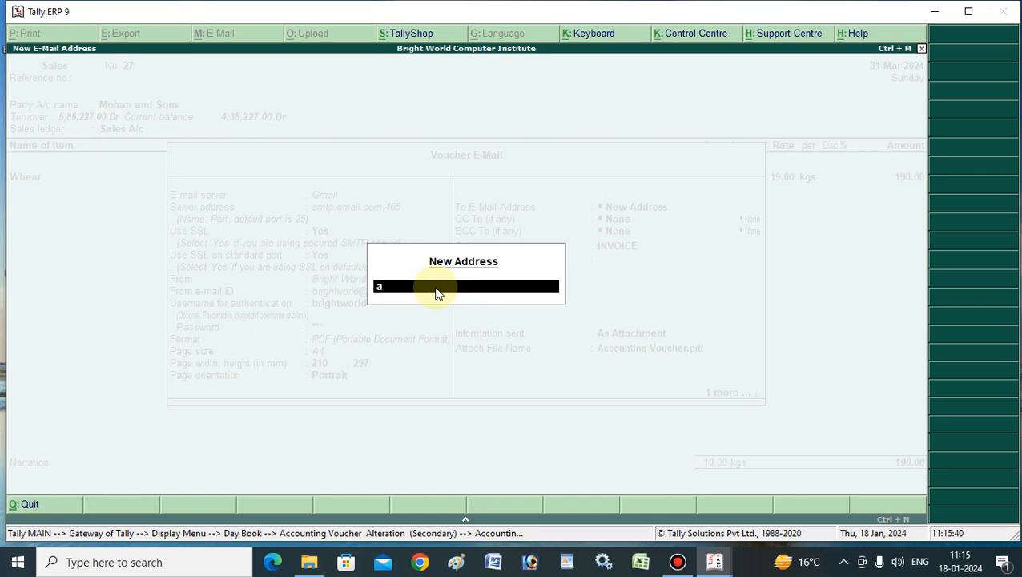
text(asd@)
key(BackSpace)
text(gmail.com)
key(Return)
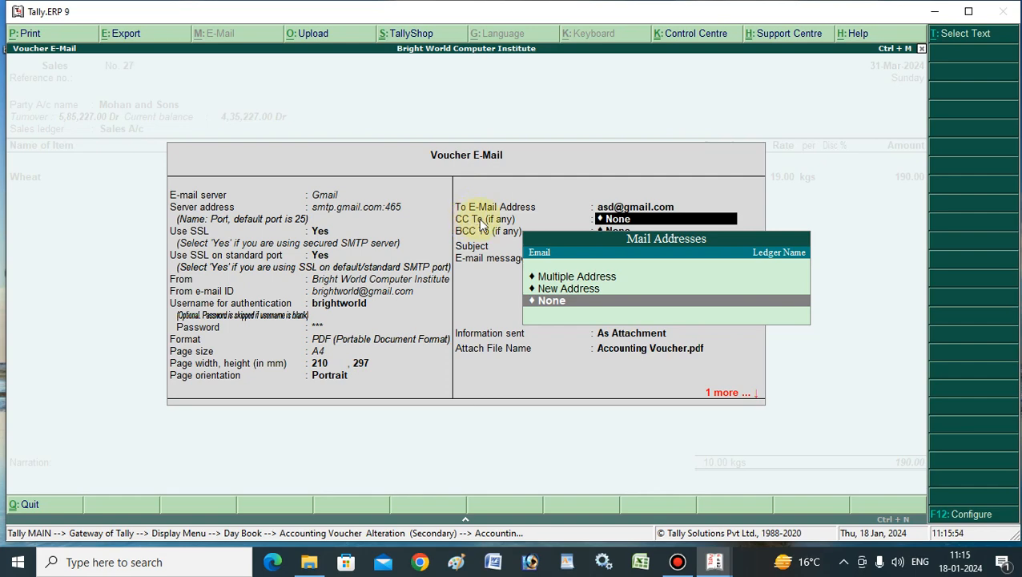
- Add a new CC address and set BCC To to None
click(556, 291)
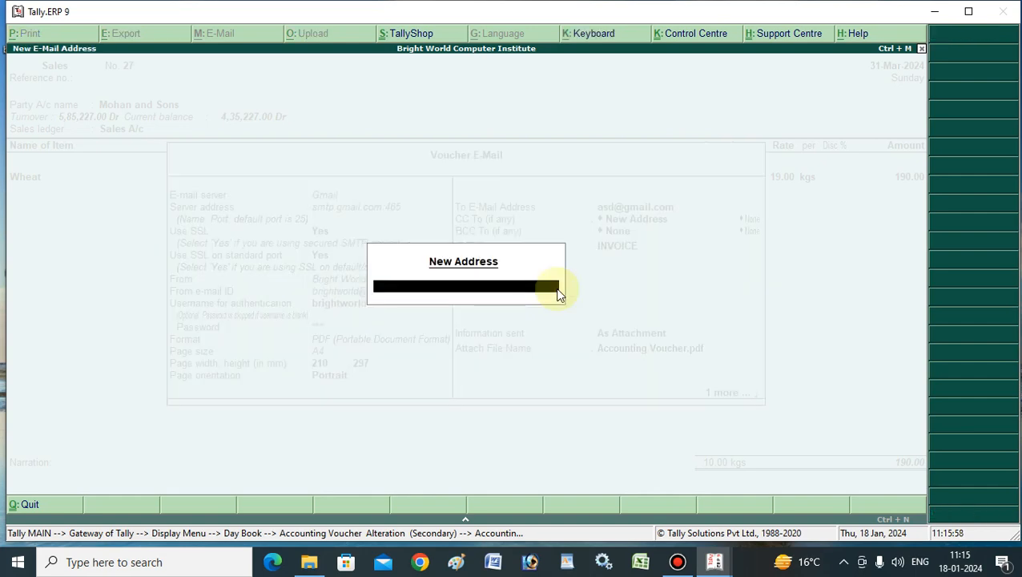
text(qwe@gmail.cpom)
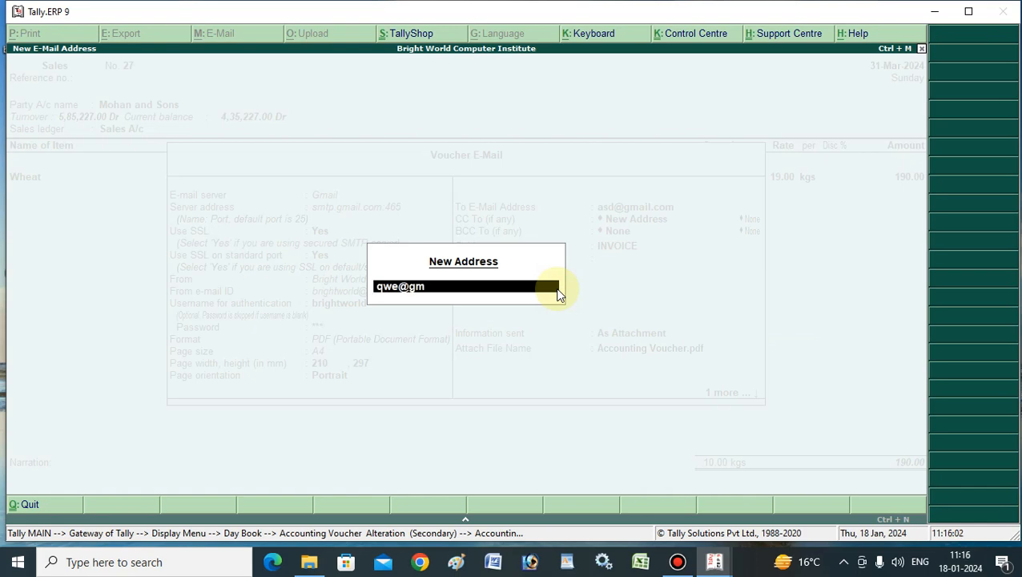
key(BackSpace)
key(BackSpace)
key(BackSpace)
key(Return)
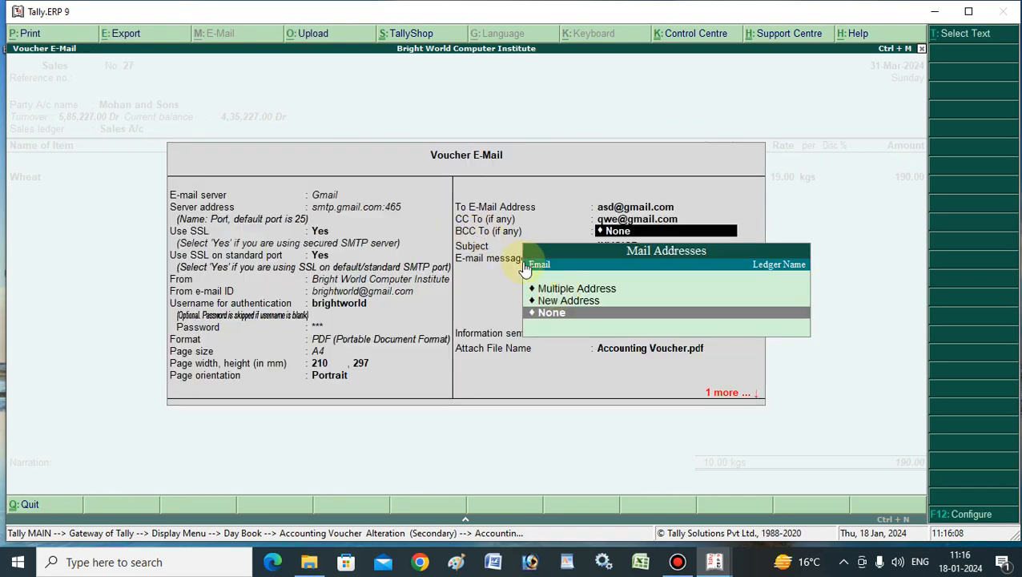
click(562, 312)
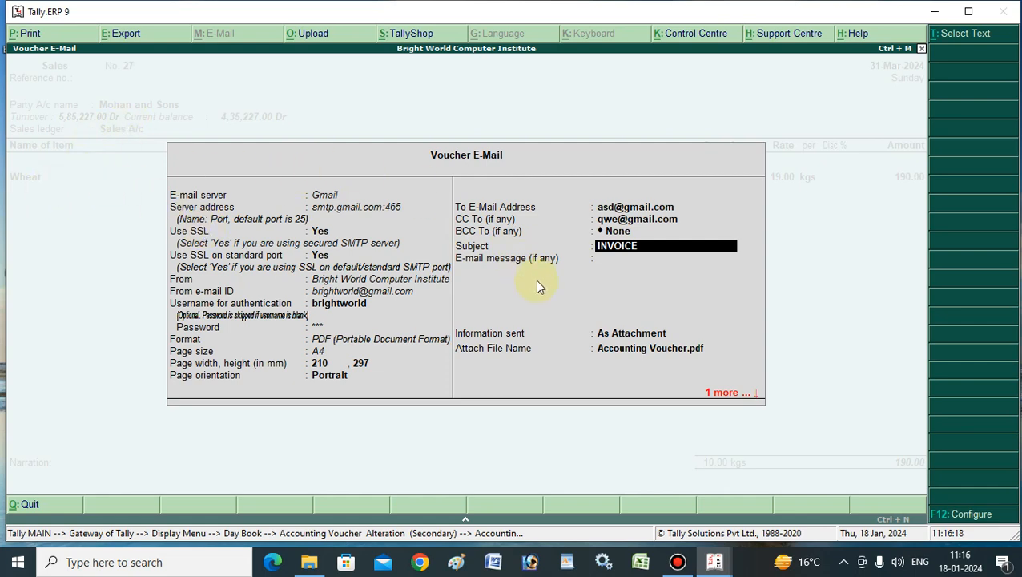
- Replace the INVOICE subject with a wheat-bill subject addressed to the customer
text(wheat bill to mohan ans swon)
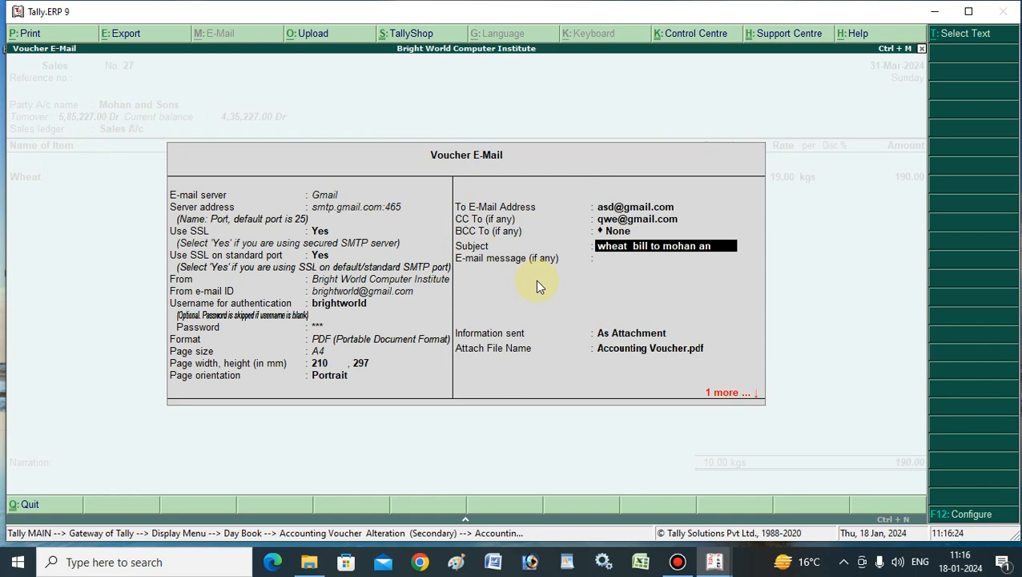
key(BackSpace)
key(BackSpace)
text(ons)
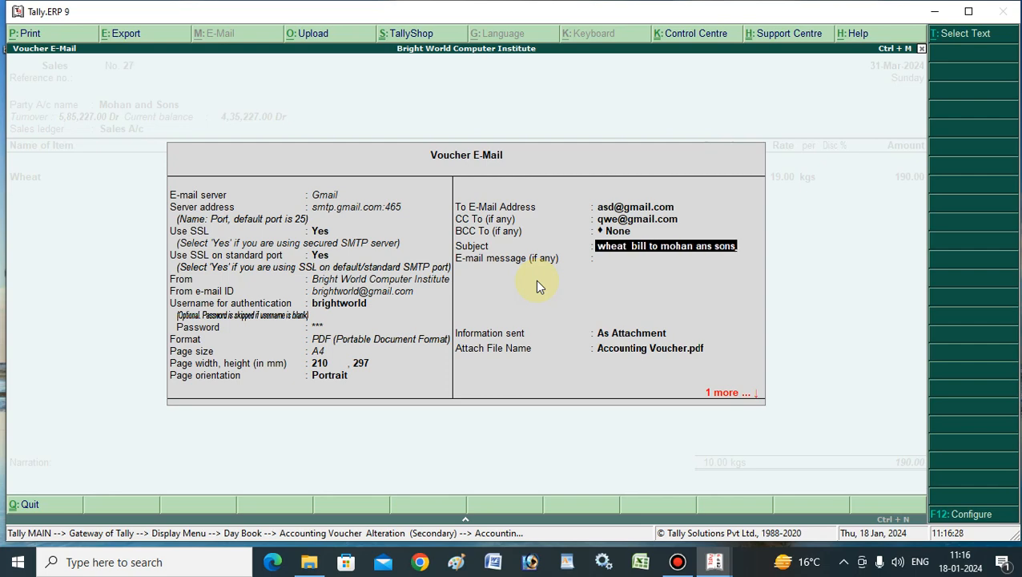
key(Return)
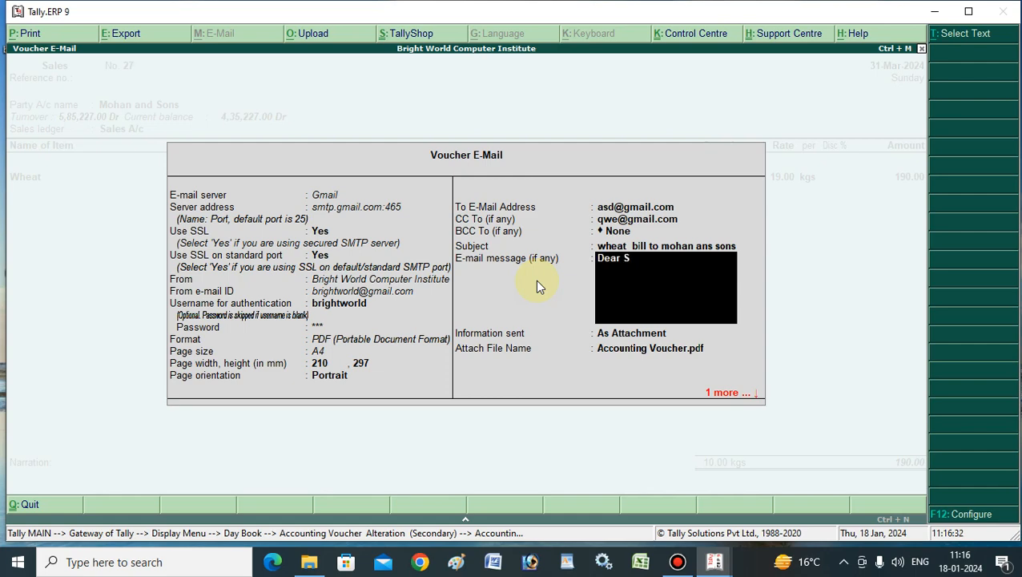
- Write the message "Dear Sir/Ma'am, Please Kindly Find attachment file. Thank You."
text(Dear Sir/Ma'am)
text(, Please Ki)
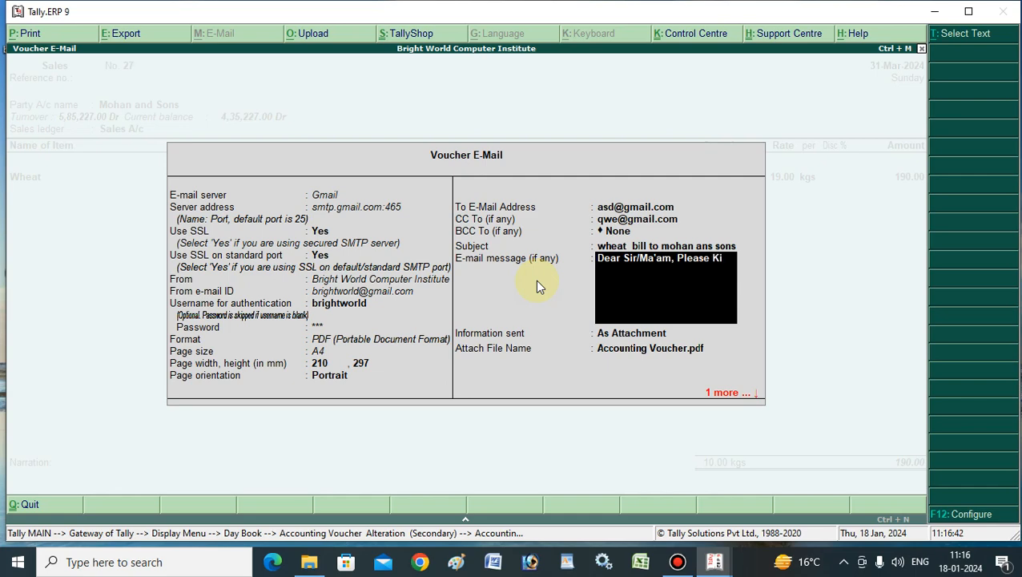
text(ndly Find attachnment)
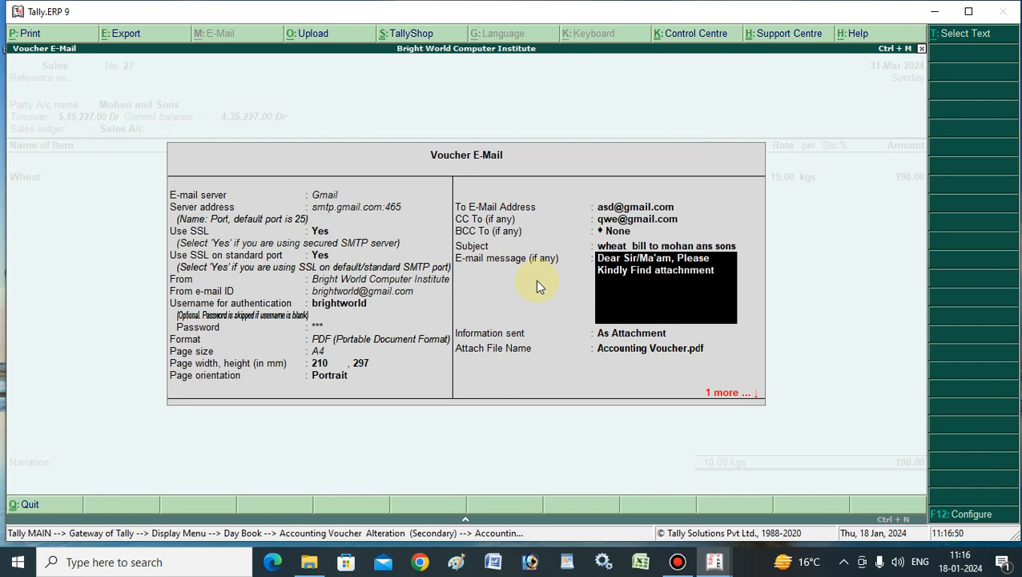
key(BackSpace)
key(BackSpace)
key(BackSpace)
key(BackSpace)
key(BackSpace)
text(ent fi)
text(le)
text(.T)
text(hank)
text( You)
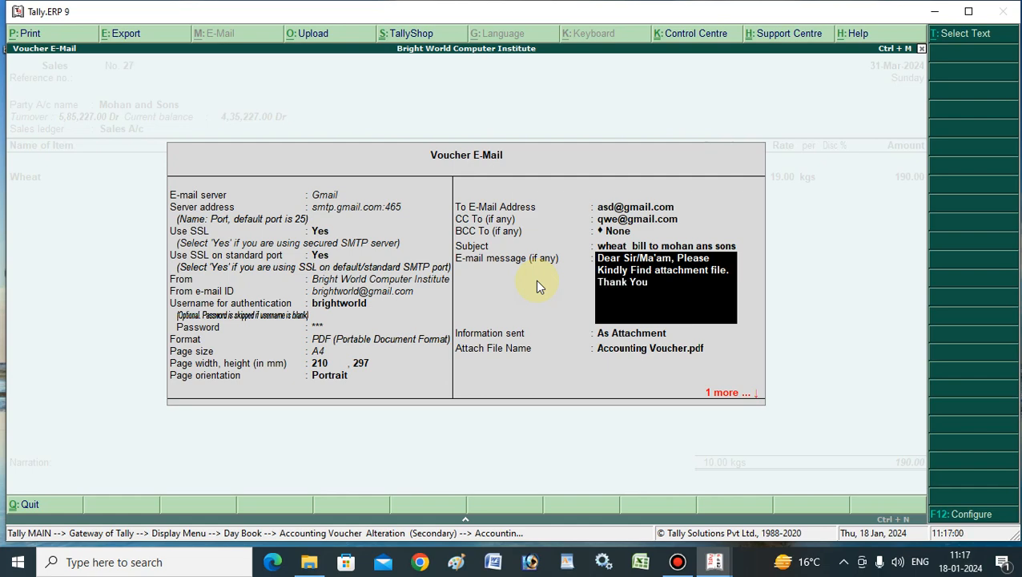
key(Return)
key(Return)
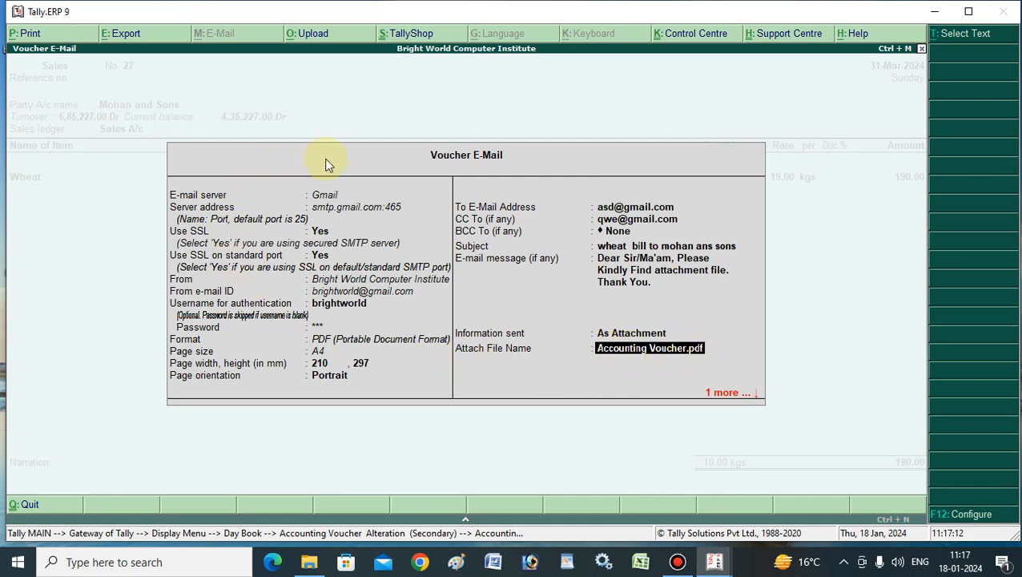
- Accept the Accounting Voucher.pdf attachment name and confirm sending the e-mail
key(Return)
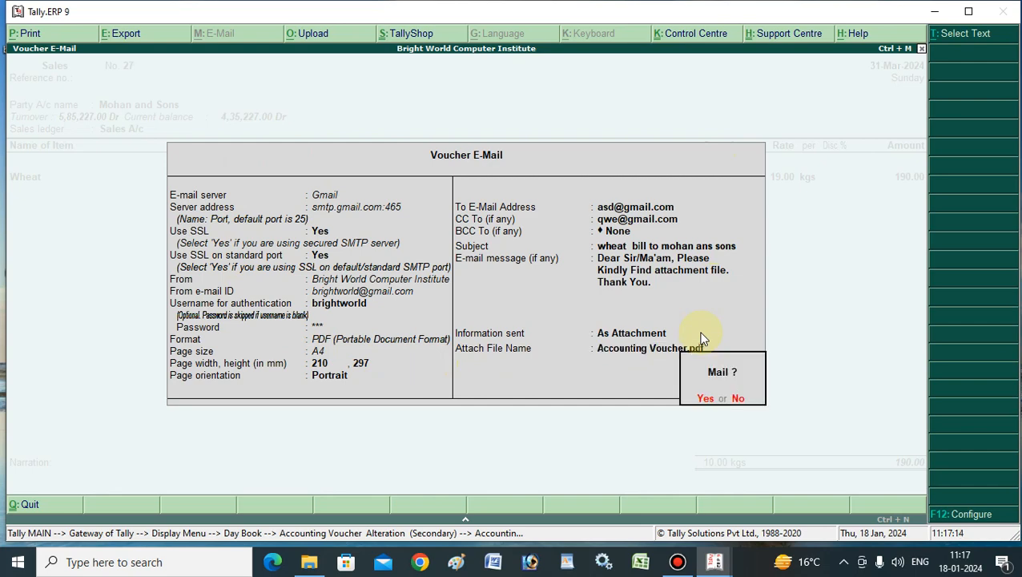
click(706, 399)
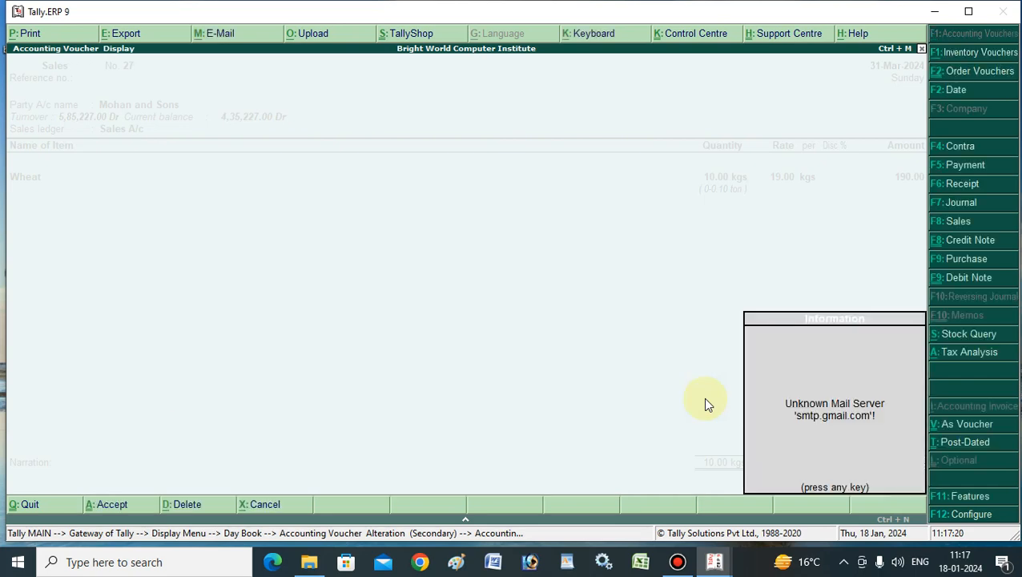